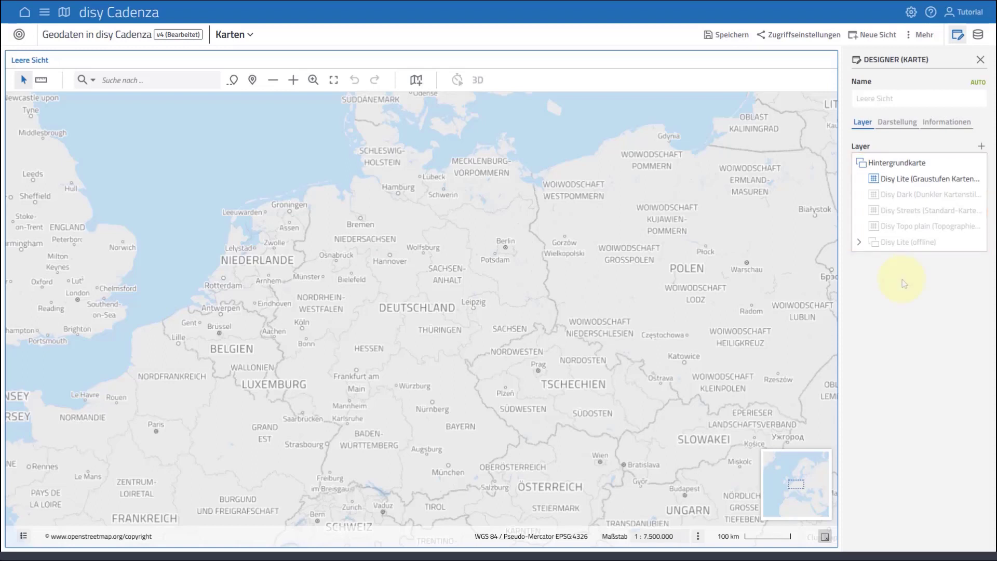
Step: Preview the Disy Dark, Disy Streets and Disy Topo plain background maps in turn
click(876, 195)
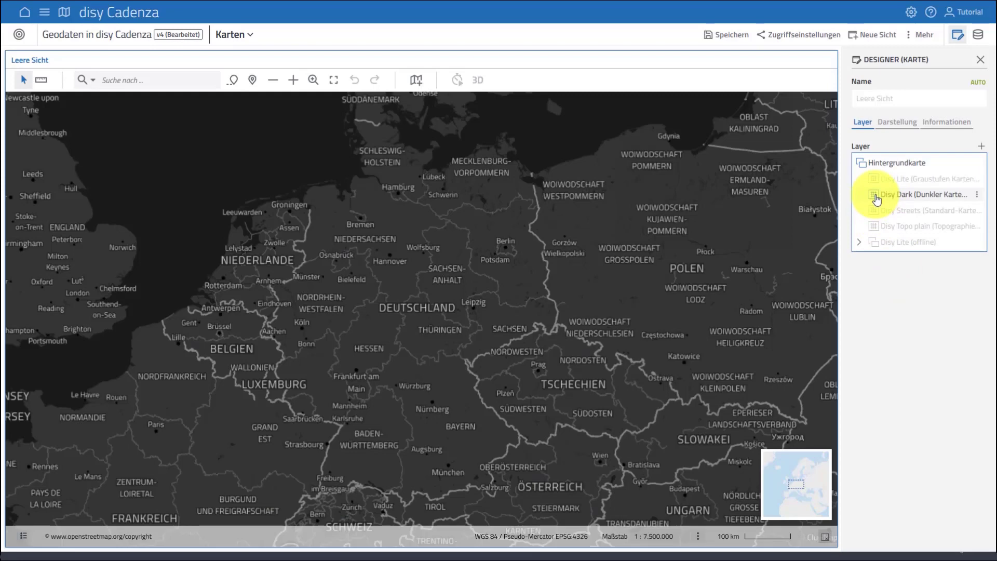
click(876, 218)
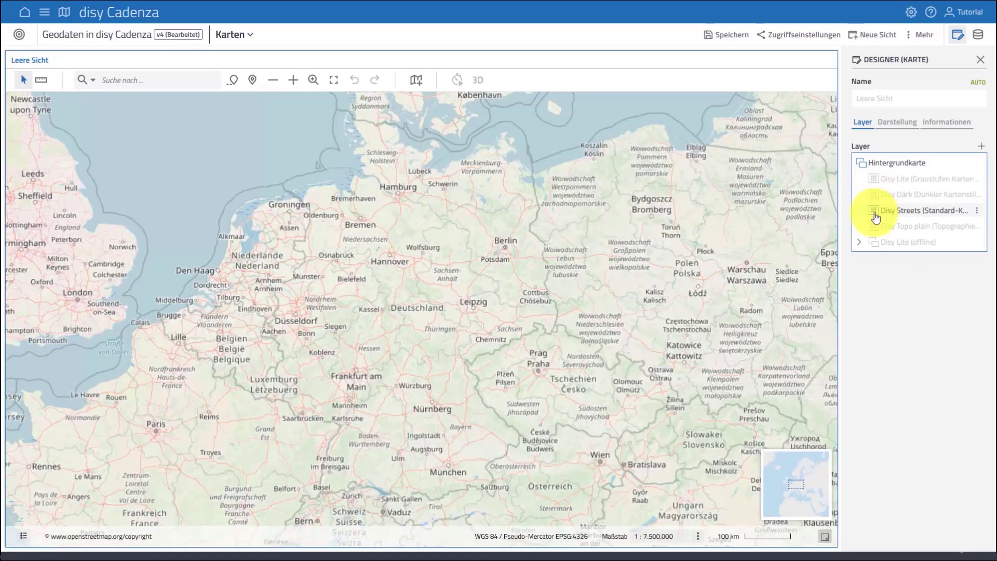
click(875, 228)
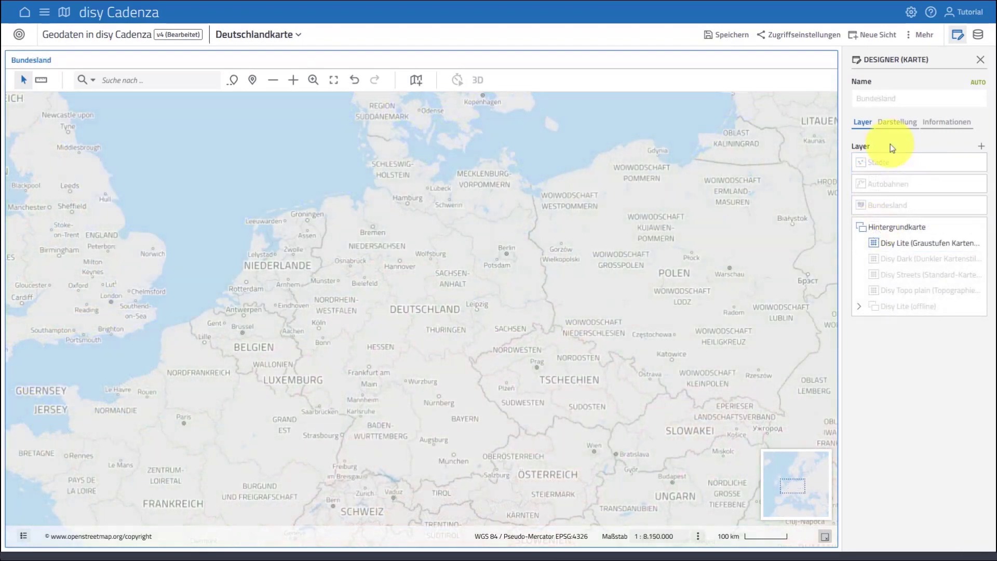
Step: Show the Städte, Autobahnen and Bundesland layers on the Deutschlandkarte map
click(861, 164)
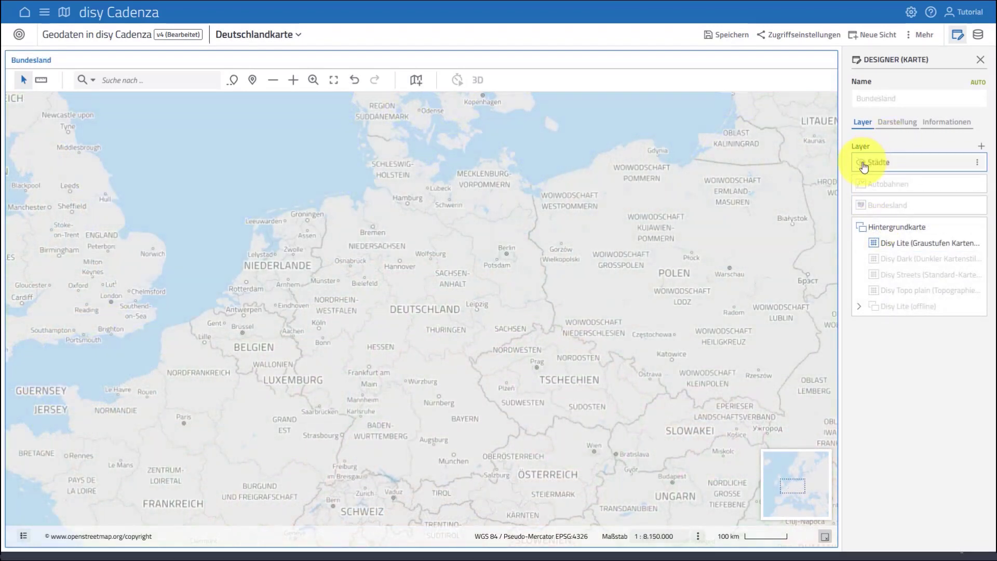
click(861, 185)
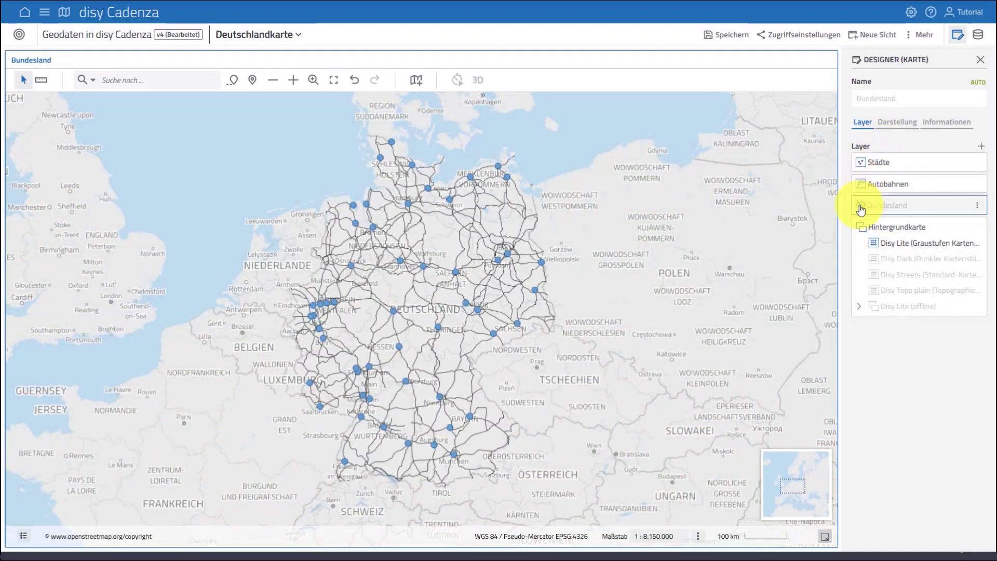
click(862, 206)
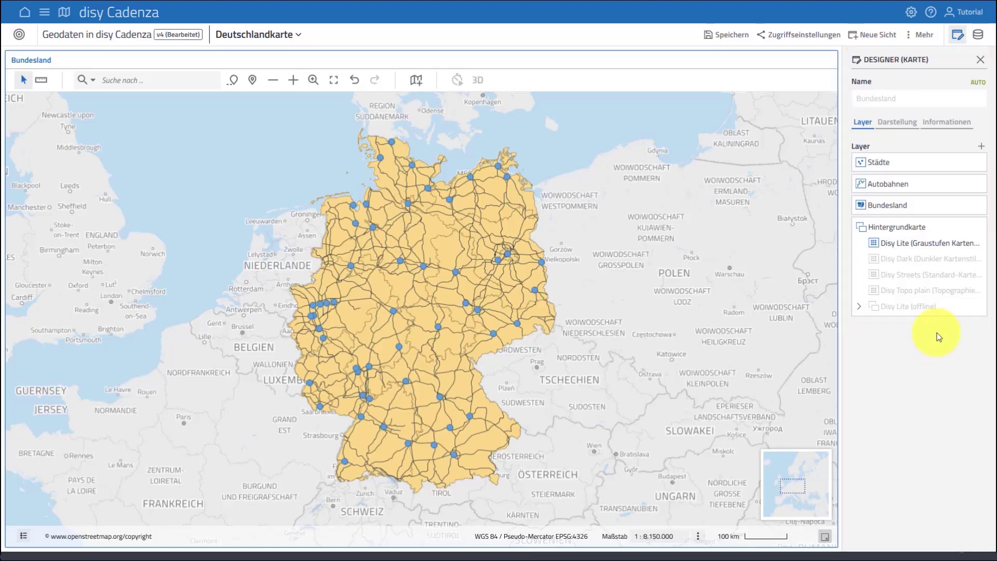
Step: Toggle the visibility of the Städte and Autobahnen layers to compare the stacked layers on the map
mouse_move(915, 209)
mouse_move(914, 210)
mouse_down()
mouse_move(916, 162)
mouse_move(928, 207)
mouse_up()
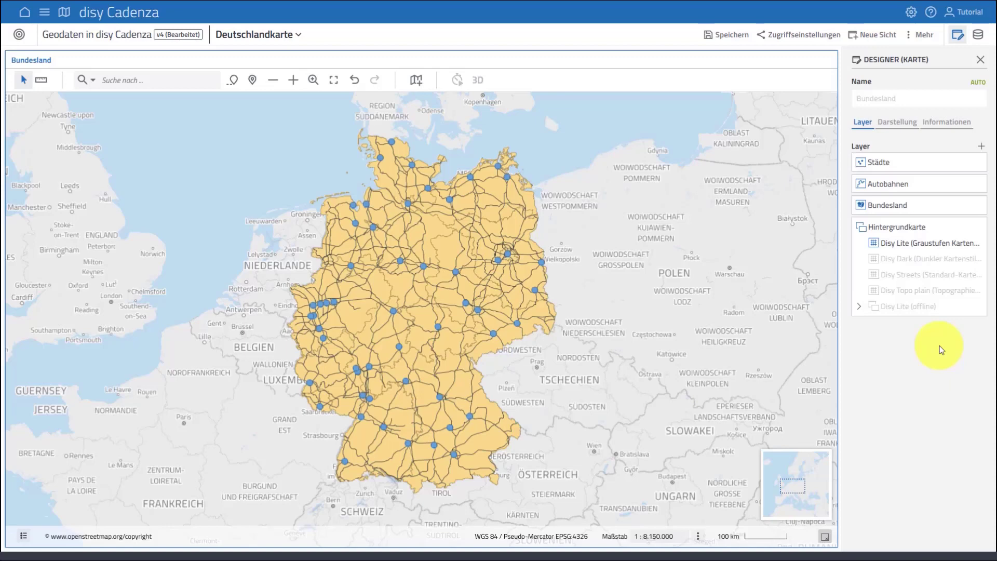
click(862, 164)
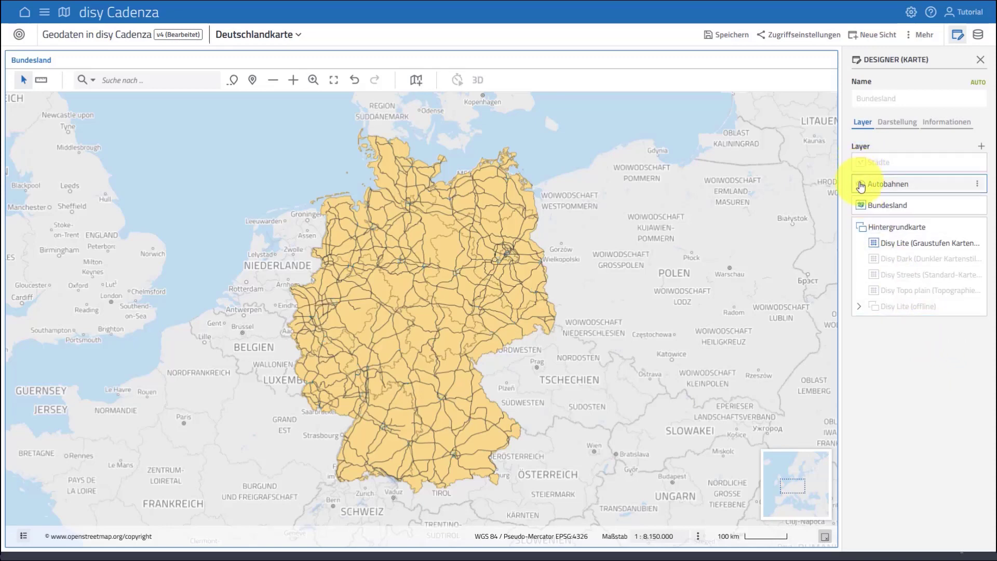
click(861, 186)
click(861, 185)
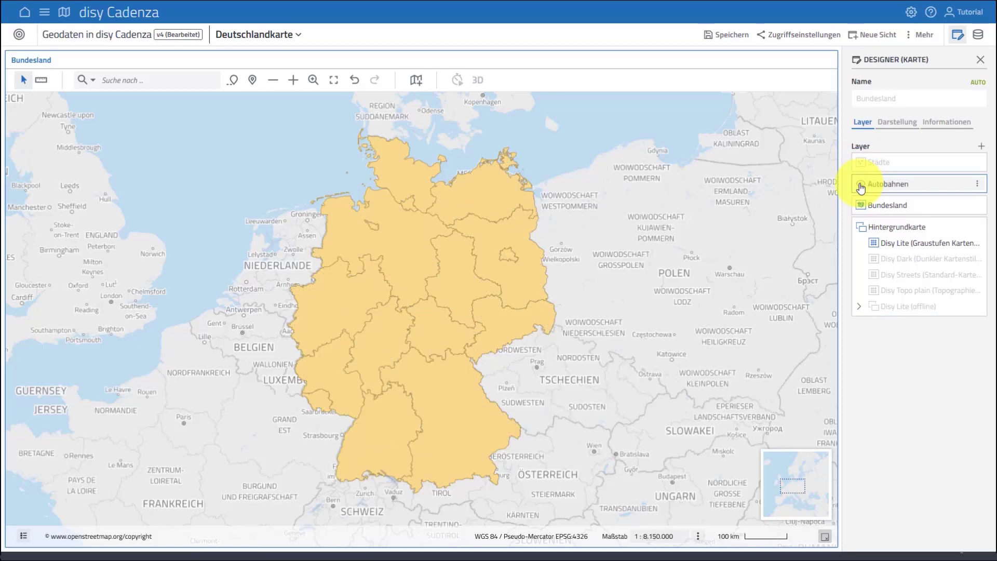
click(861, 163)
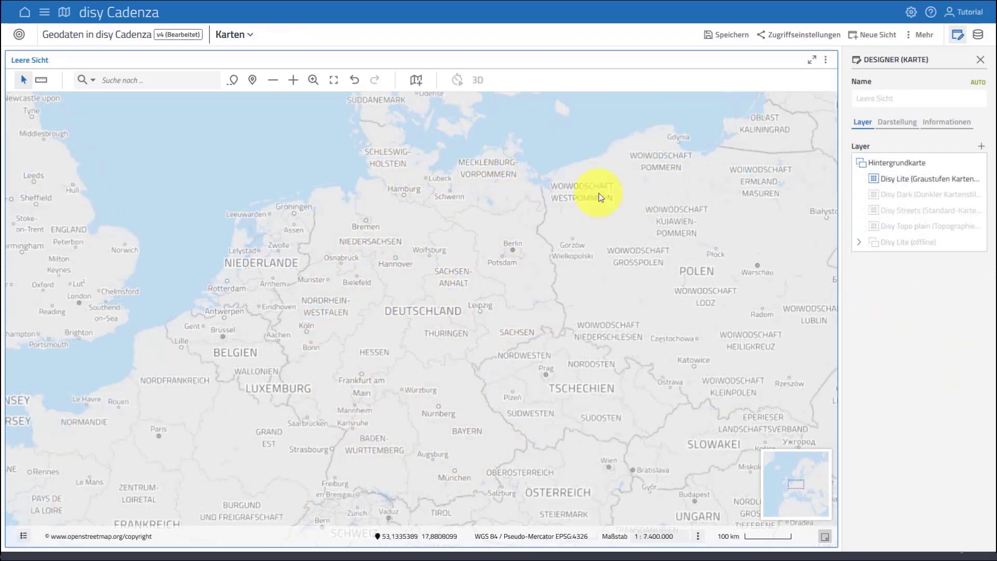
Step: Start a data import as a new layer on the Karten map, using the museen shapefile as the source
click(416, 80)
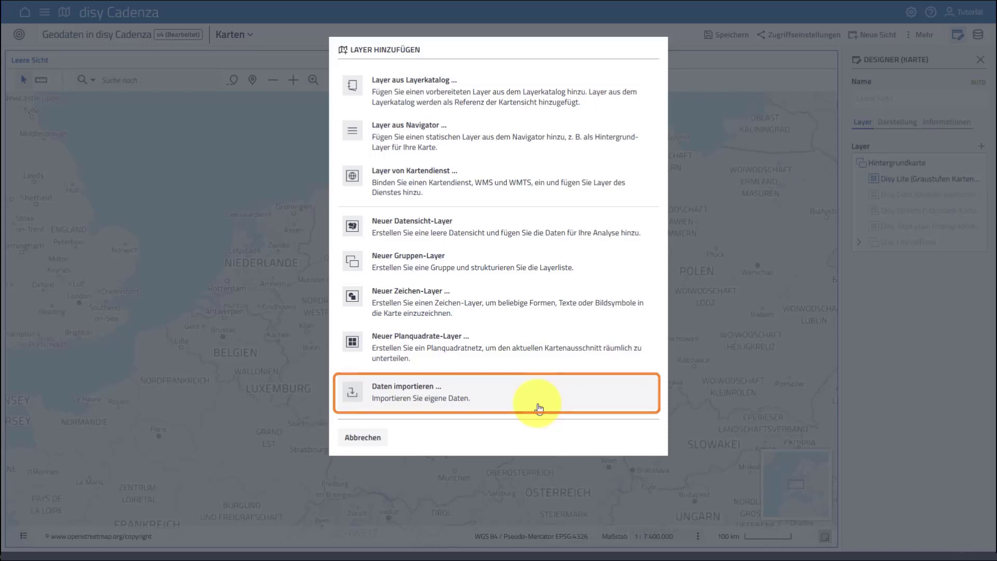
click(438, 404)
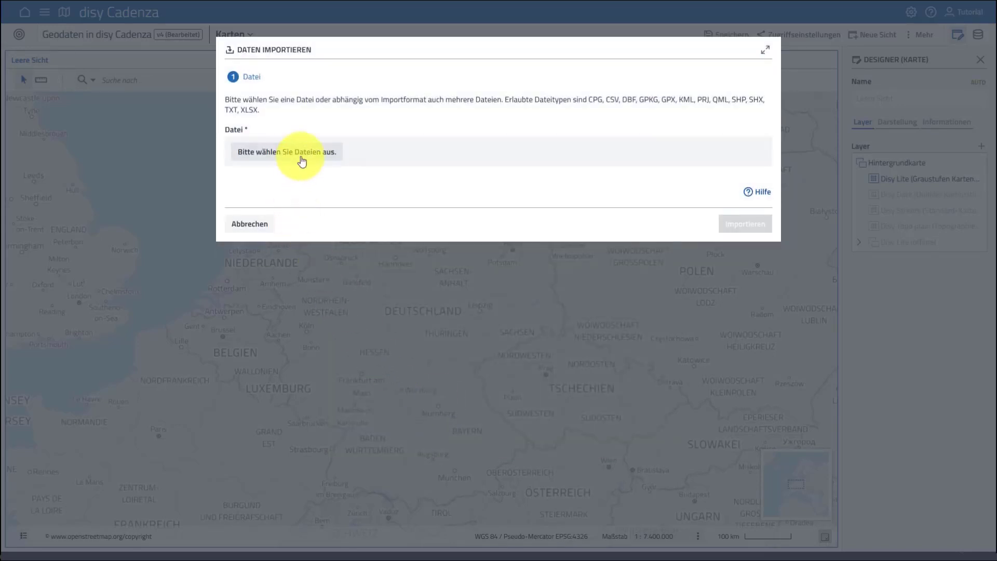
click(301, 162)
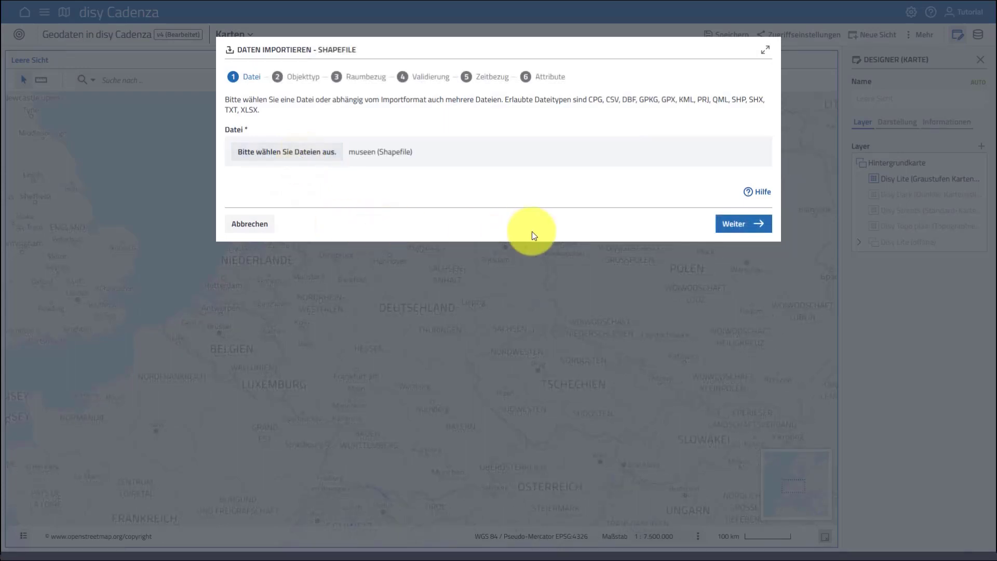
click(734, 224)
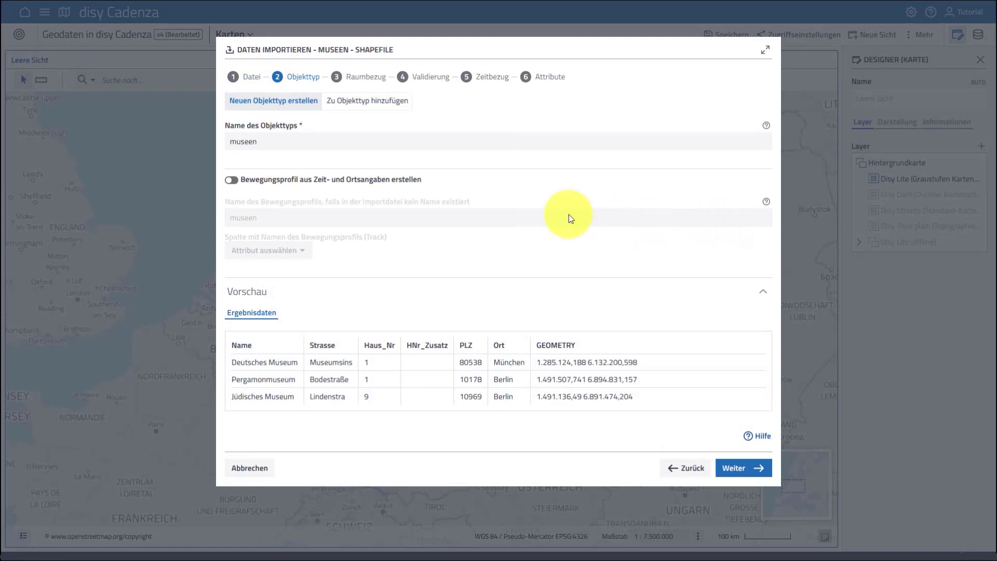
Step: Name the new object type Museen and continue to the spatial reference settings
drag(237, 141, 215, 141)
text(M)
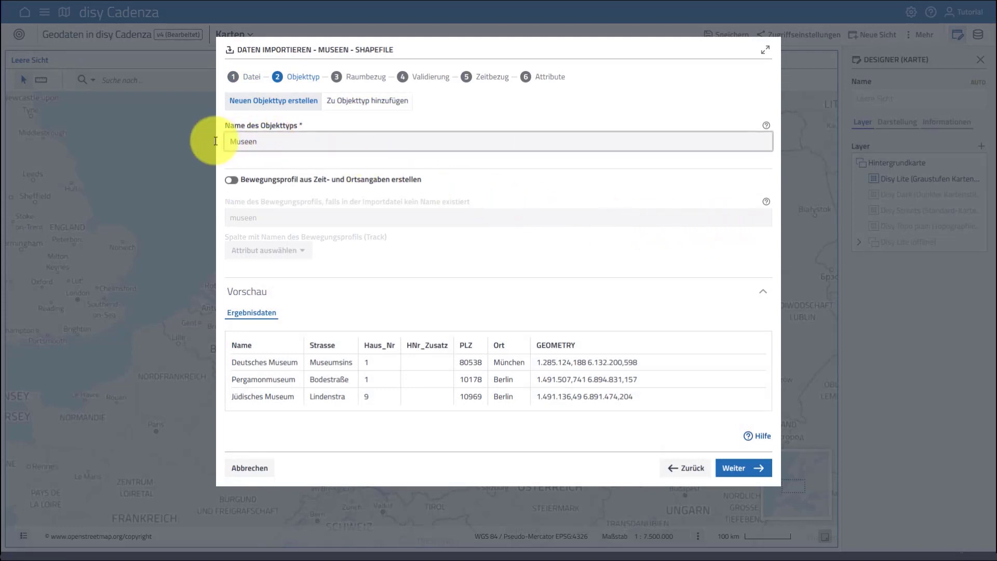
click(744, 469)
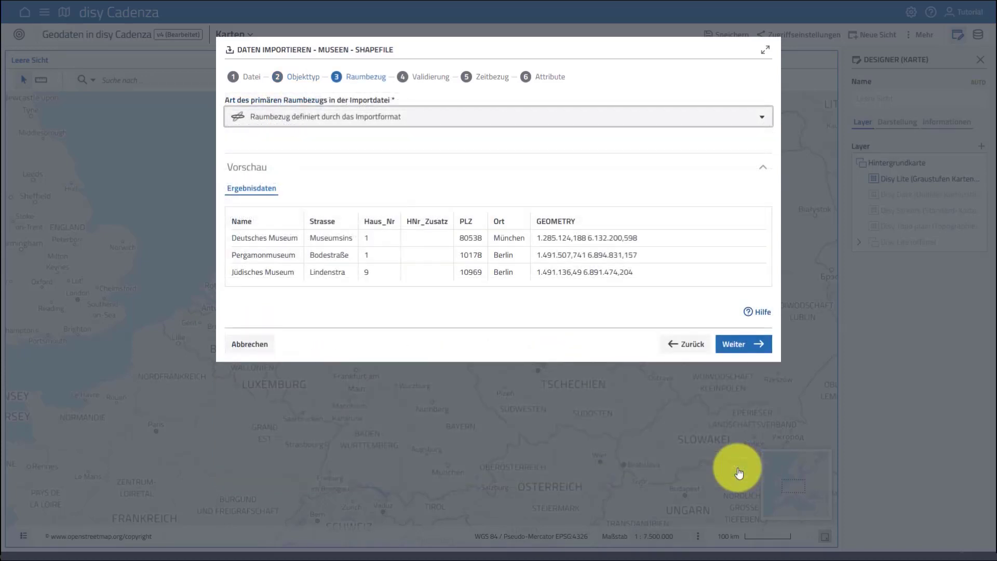
Step: Import the museum data with the spatial reference defined by the import format, no time reference and the default attributes
click(741, 353)
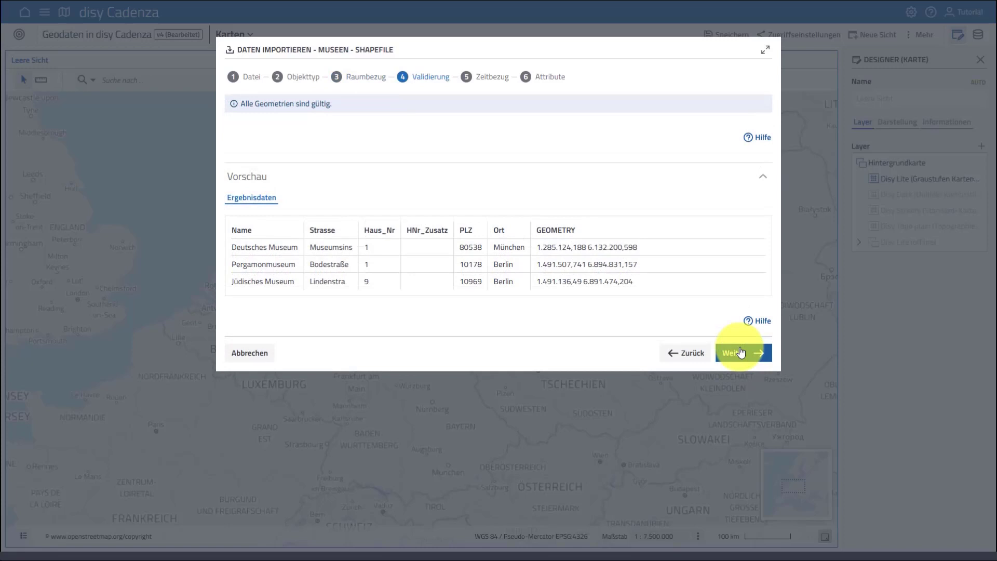
click(741, 354)
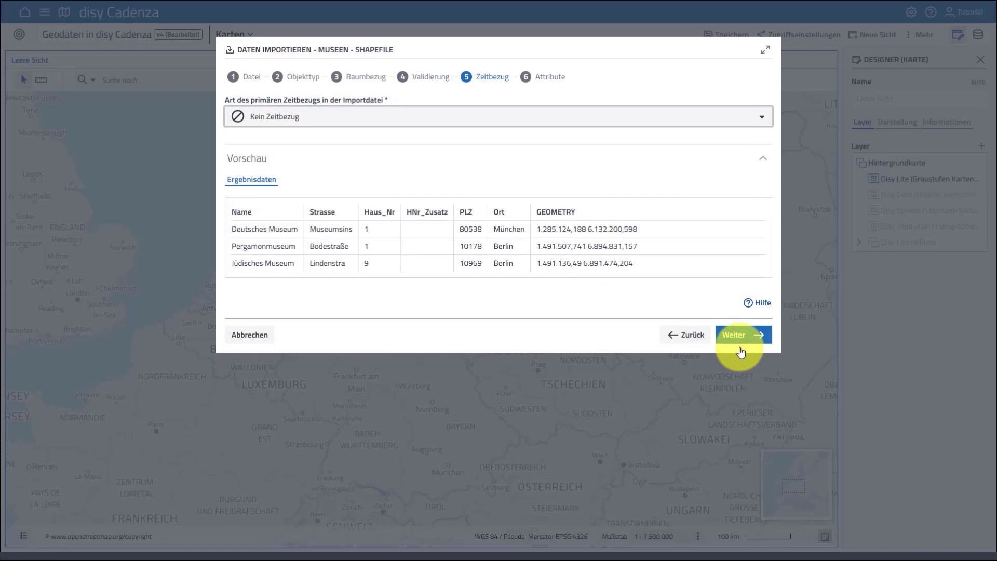
click(742, 352)
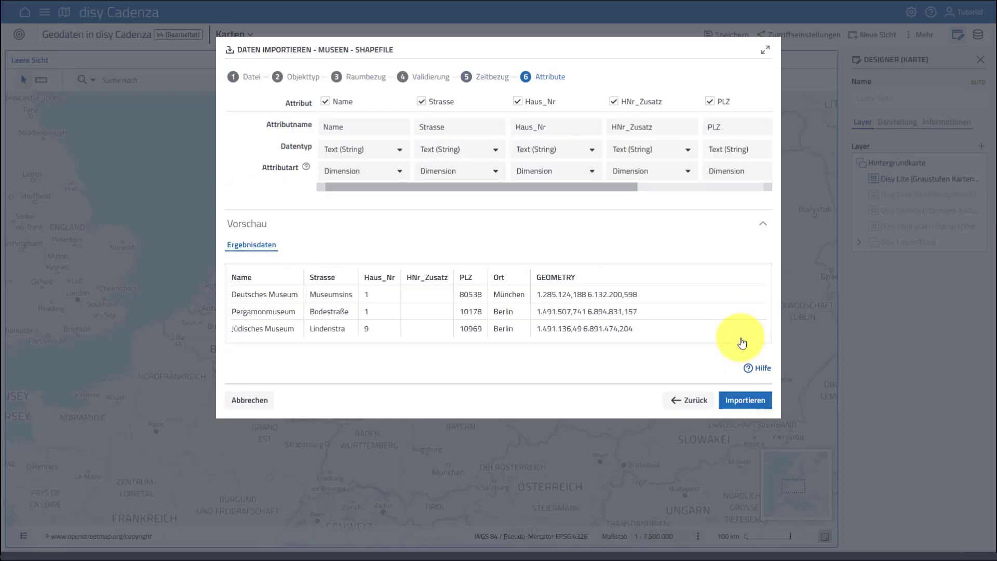
mouse_move(569, 185)
mouse_down()
mouse_move(679, 195)
mouse_move(563, 189)
mouse_up()
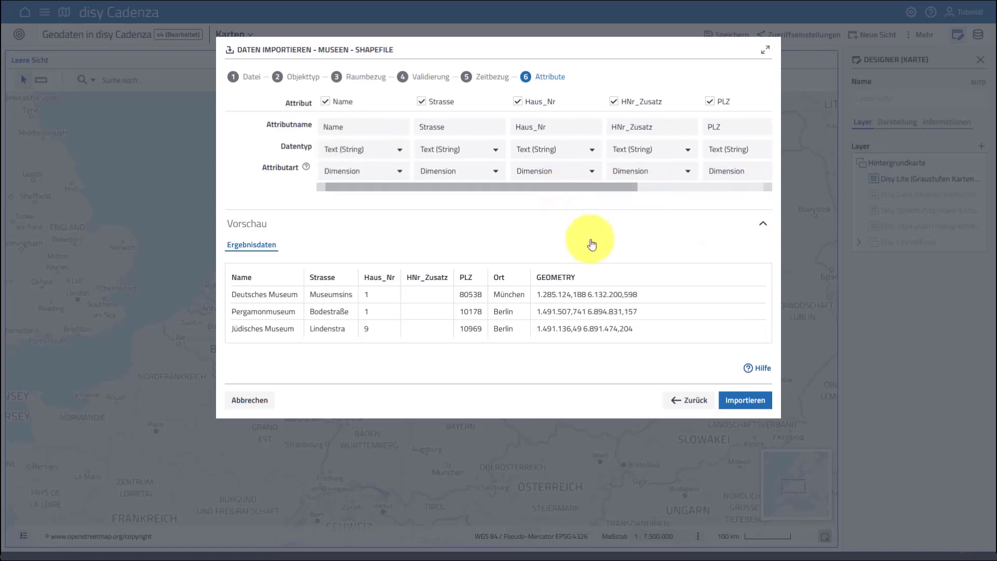
click(743, 400)
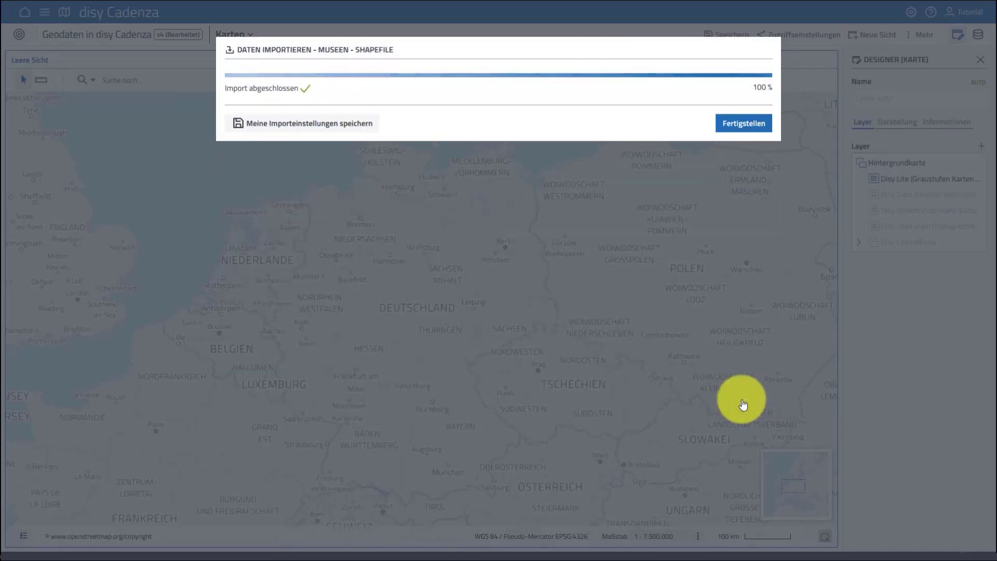
click(736, 134)
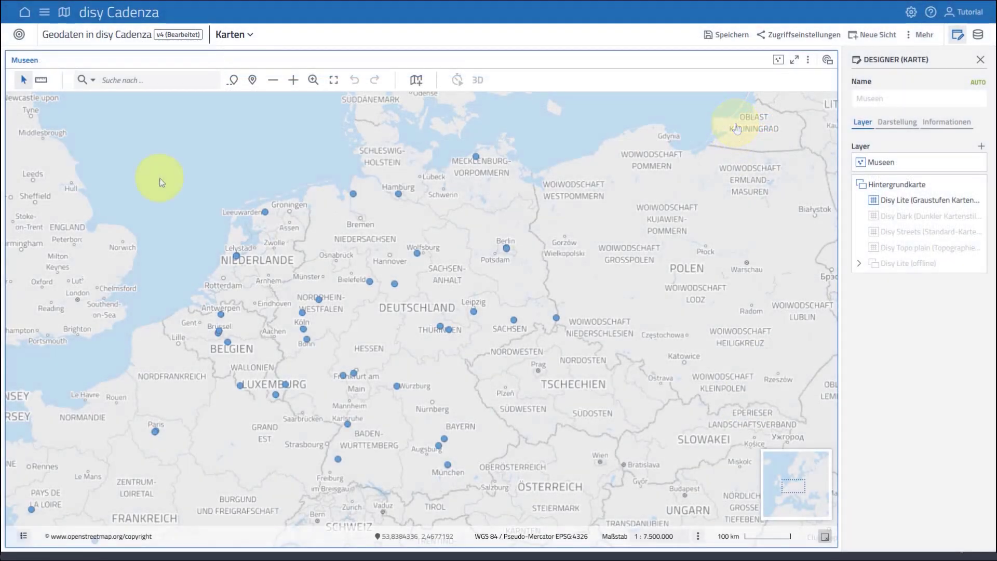
Step: Select the museums across the Netherlands, Belgium and western Germany, page through their attribute details, and clear the selection
drag(160, 177, 349, 370)
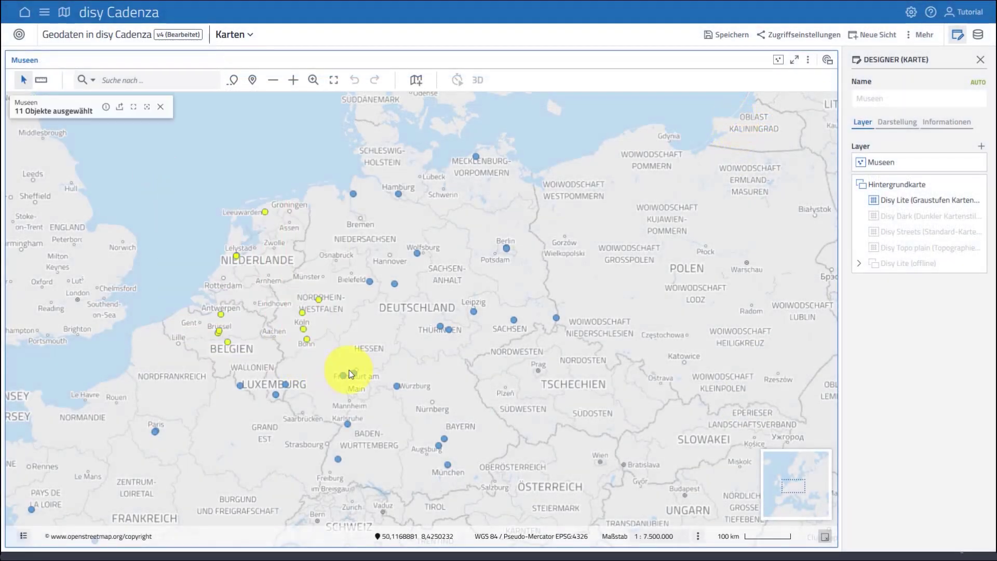
click(106, 108)
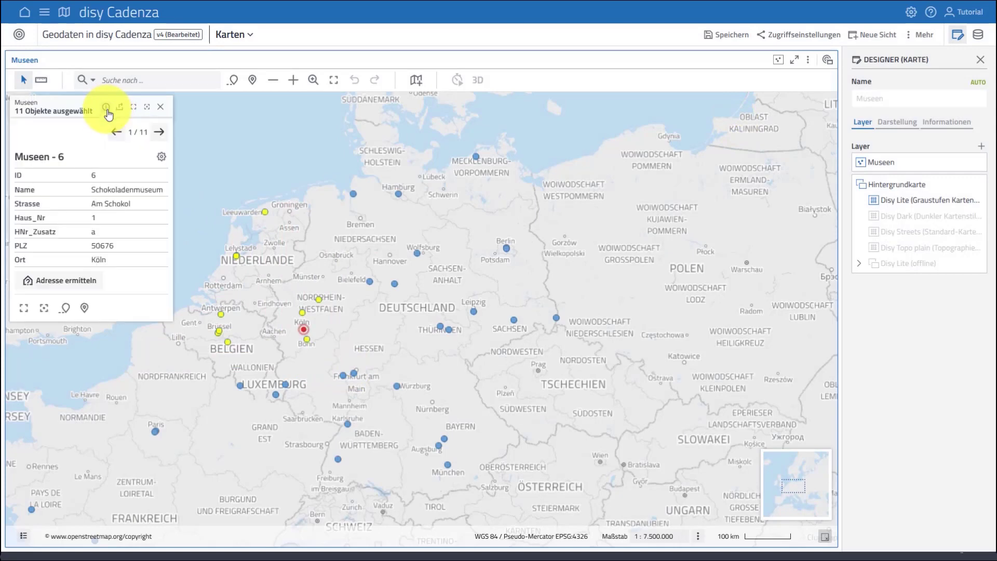
click(159, 133)
click(159, 133)
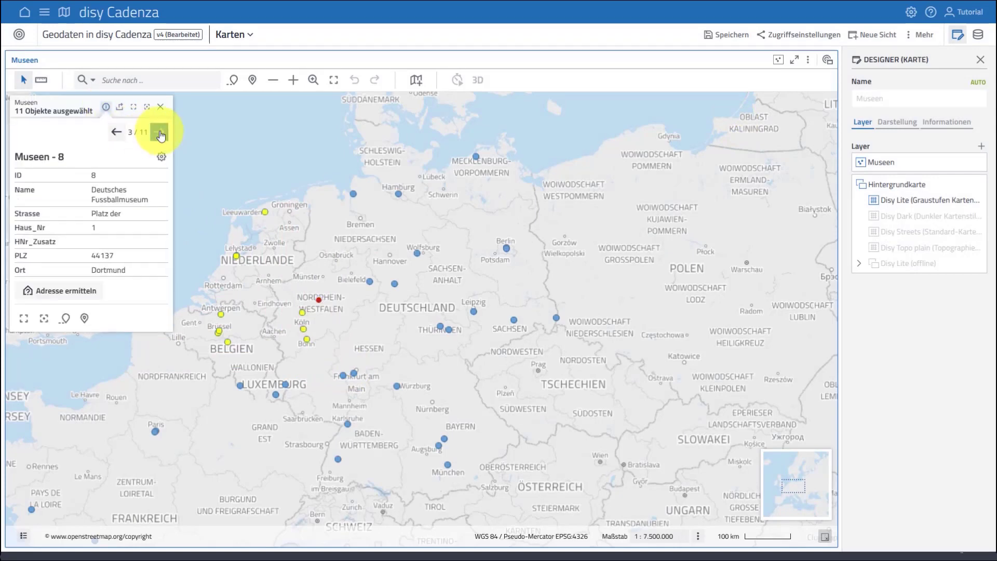
click(160, 134)
click(160, 133)
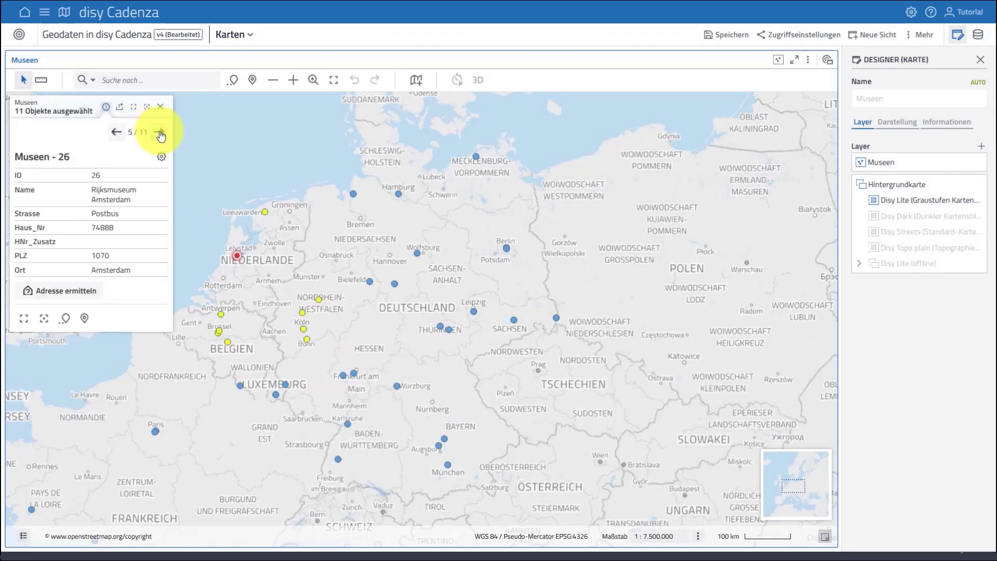
click(160, 106)
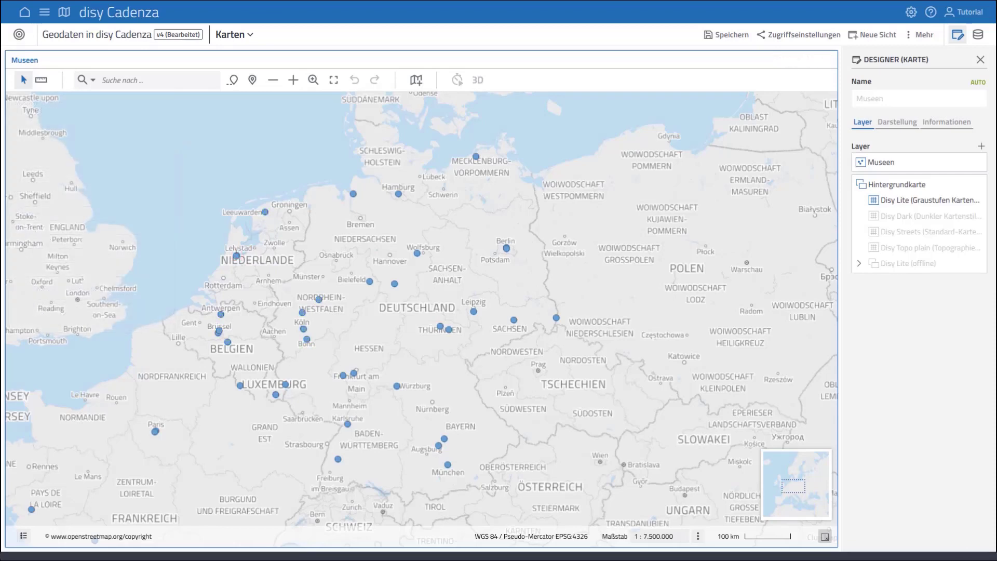